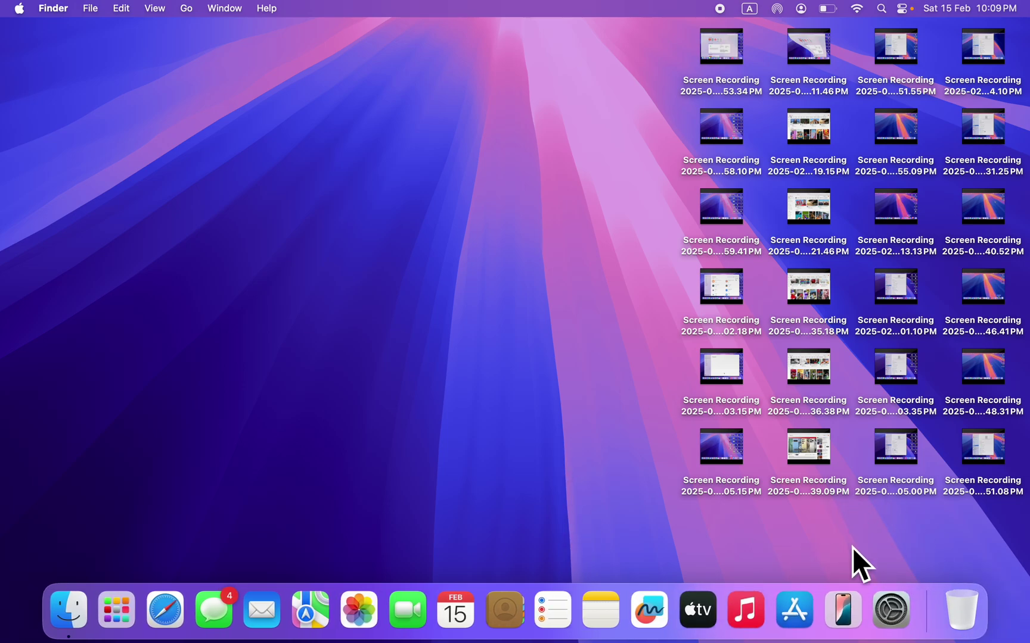
Step: Launch App Store from the Dock and open the signed-in account's page
{"action": "left_click", "coordinate": [794, 611]}
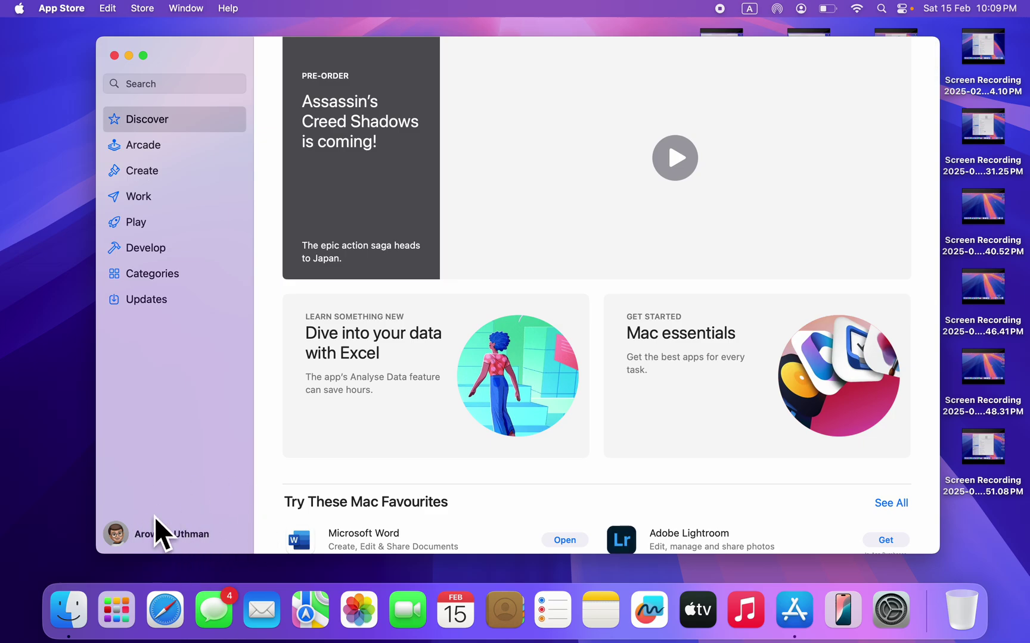
{"action": "left_click", "coordinate": [153, 533]}
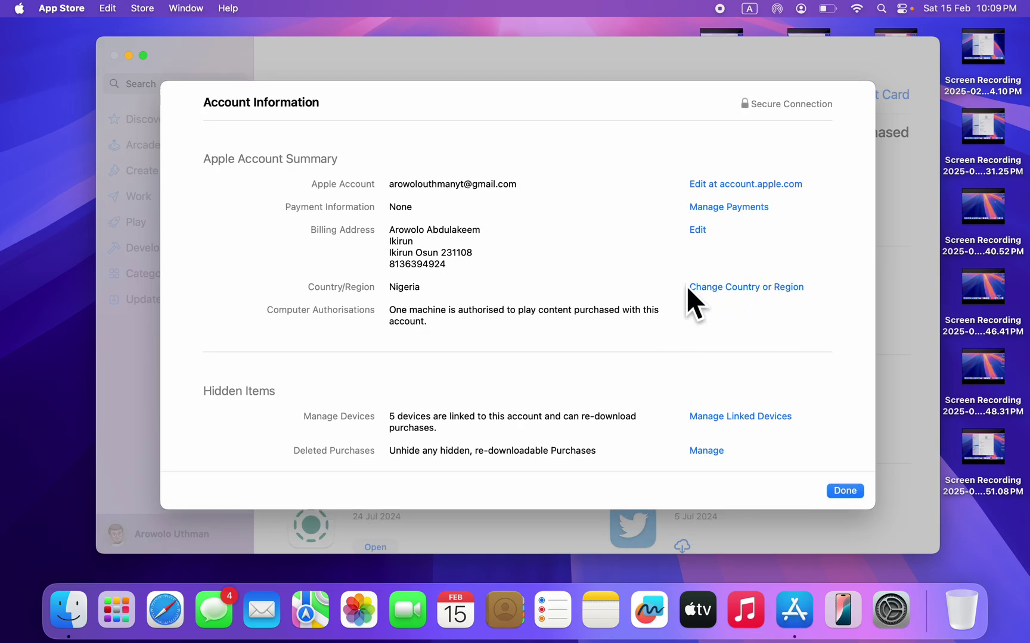
Step: Start Change Country or Region and open the Nigeria country popup
{"action": "left_click", "coordinate": [732, 287]}
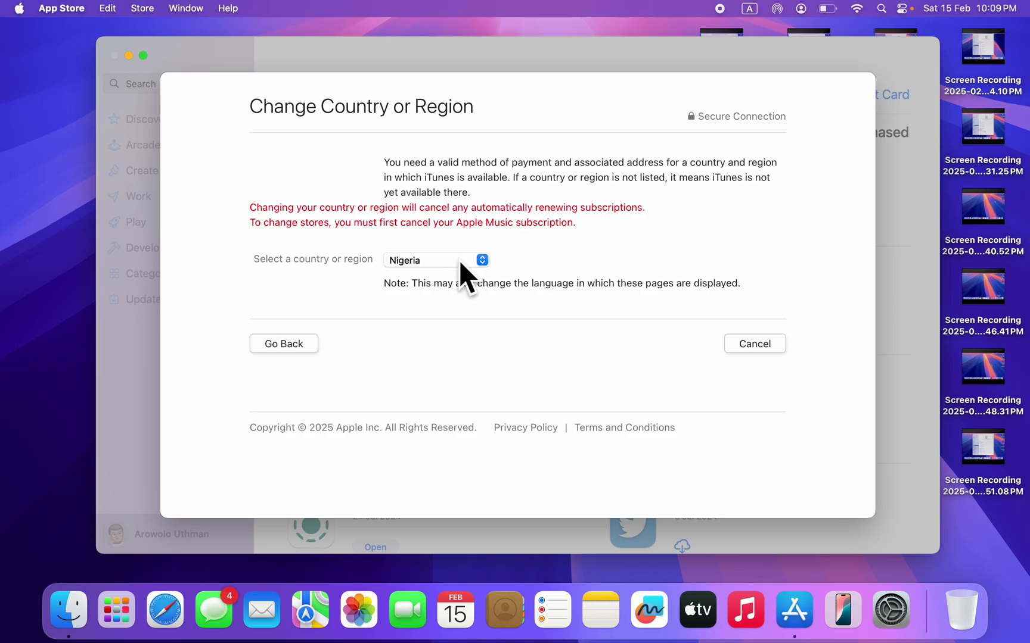
{"action": "left_click", "coordinate": [458, 259]}
{"action": "scroll", "coordinate": [460, 290], "scroll_direction": "down", "scroll_amount": 5}
{"action": "scroll", "coordinate": [460, 291], "scroll_direction": "down", "scroll_amount": 5}
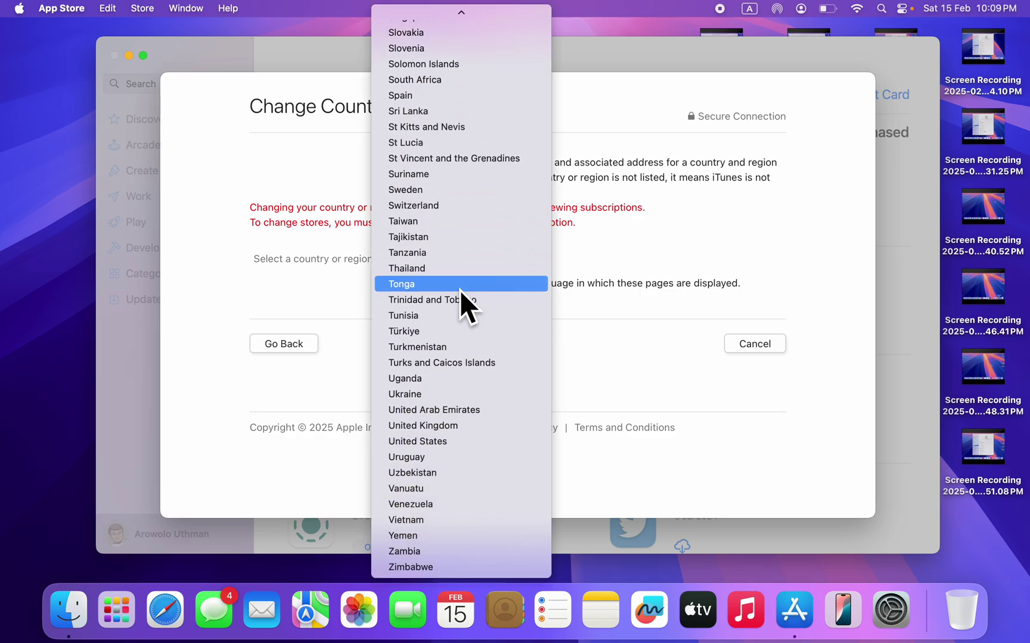
Step: Pick Tonga as the new country and agree to the Terms and Conditions
{"action": "left_click", "coordinate": [460, 290]}
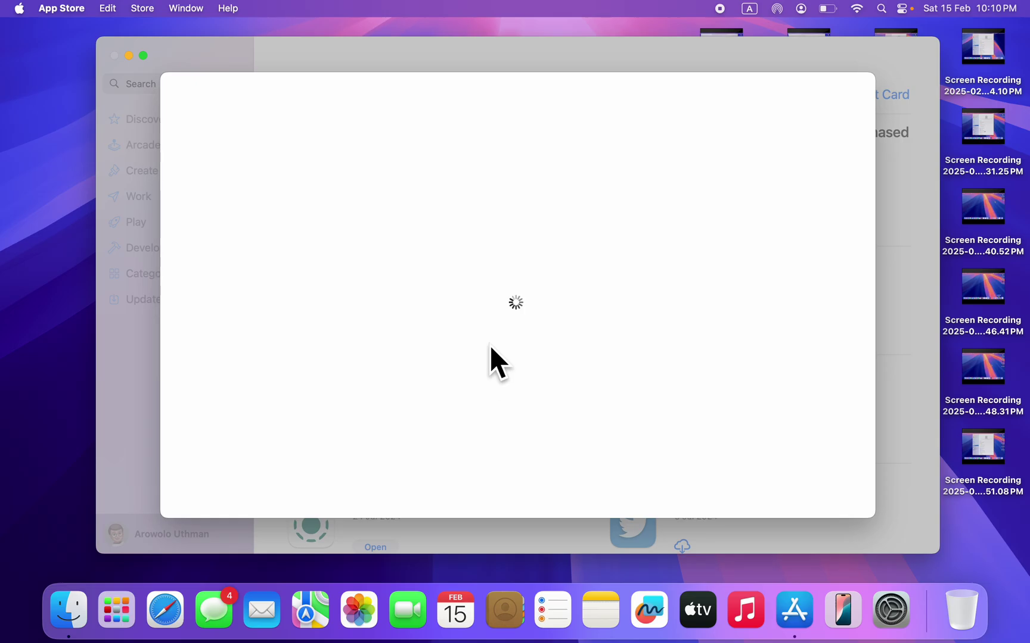
{"action": "scroll", "coordinate": [547, 198], "scroll_direction": "down", "scroll_amount": 5}
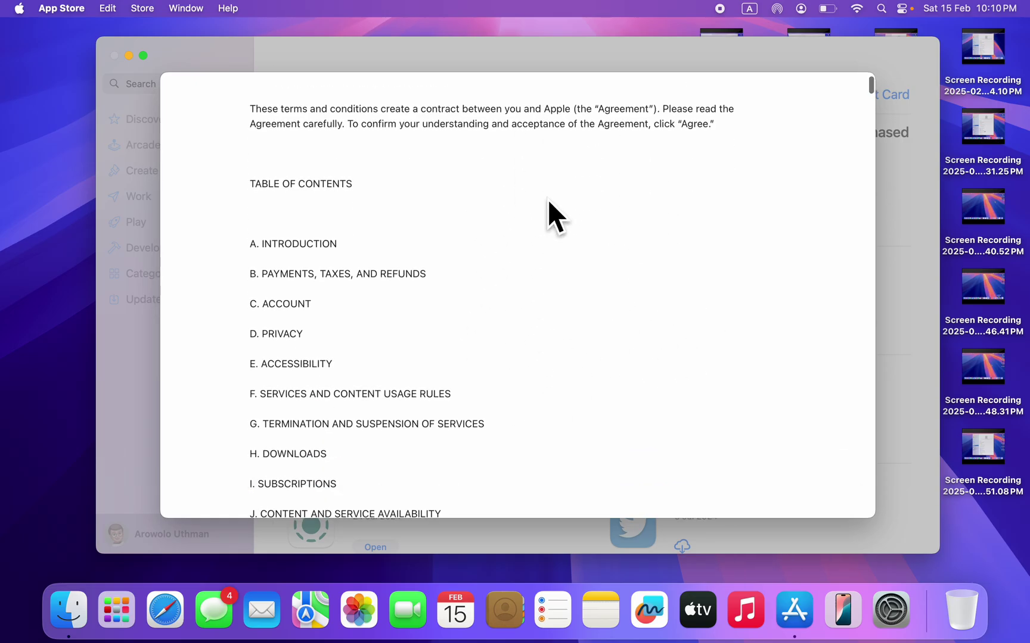
{"action": "scroll", "coordinate": [548, 198], "scroll_direction": "down", "scroll_amount": 10}
{"action": "scroll", "coordinate": [548, 199], "scroll_direction": "down", "scroll_amount": 10}
{"action": "scroll", "coordinate": [548, 199], "scroll_direction": "down", "scroll_amount": 10}
{"action": "scroll", "coordinate": [547, 198], "scroll_direction": "down", "scroll_amount": 10}
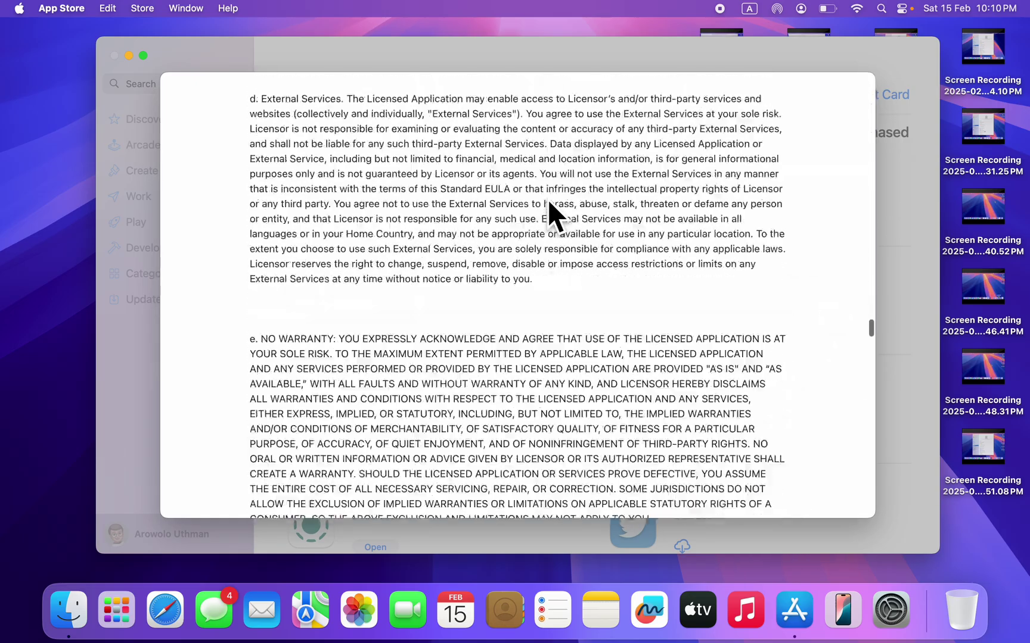
{"action": "scroll", "coordinate": [549, 199], "scroll_direction": "down", "scroll_amount": 10}
{"action": "scroll", "coordinate": [548, 198], "scroll_direction": "down", "scroll_amount": 10}
{"action": "scroll", "coordinate": [548, 199], "scroll_direction": "down", "scroll_amount": 10}
{"action": "scroll", "coordinate": [548, 199], "scroll_direction": "down", "scroll_amount": 10}
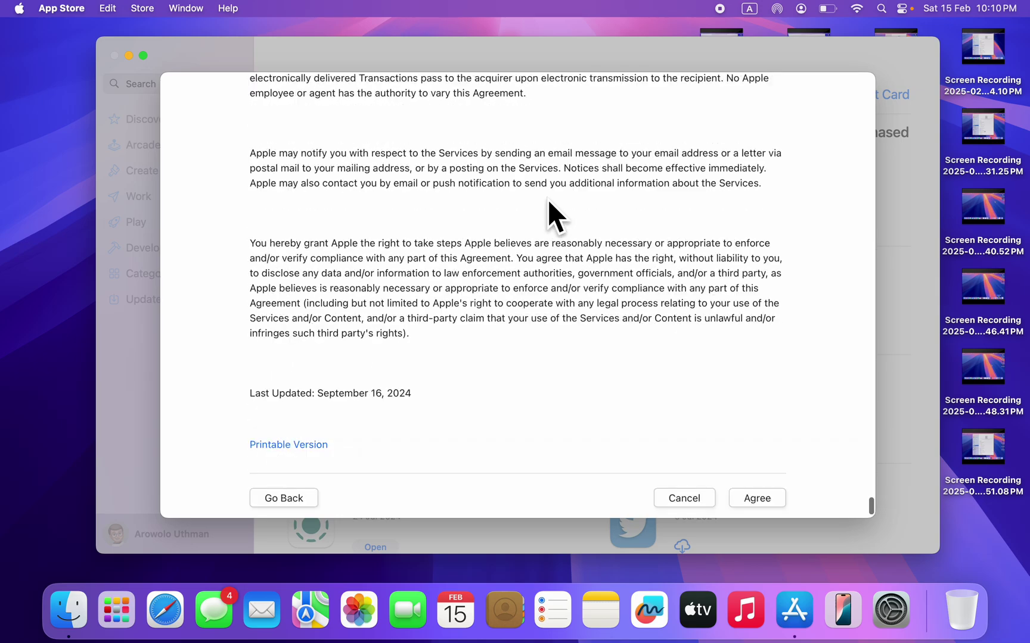
{"action": "scroll", "coordinate": [548, 199], "scroll_direction": "down", "scroll_amount": 5}
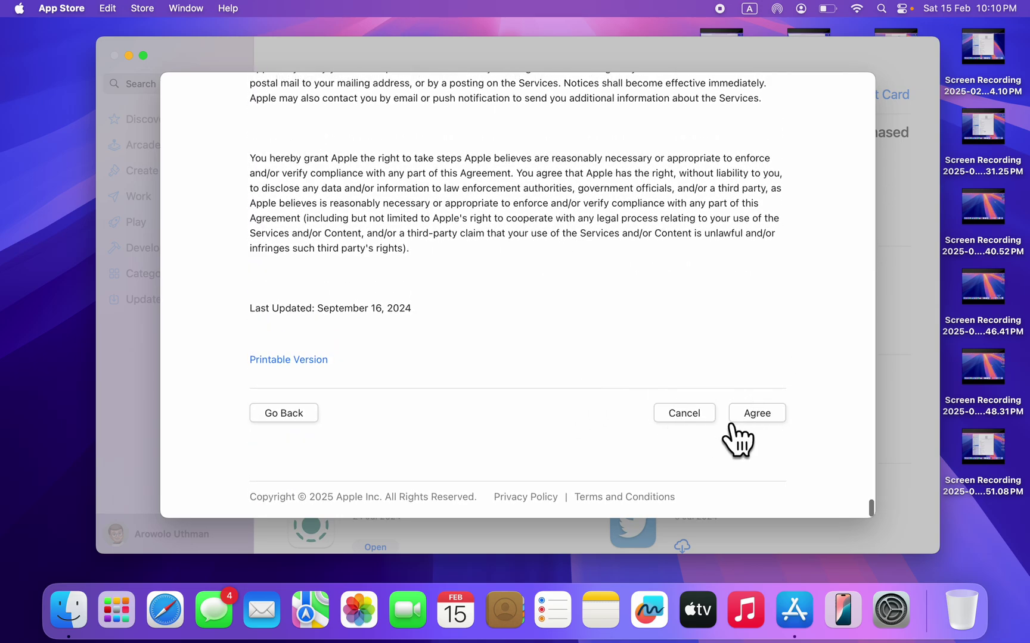
{"action": "left_click", "coordinate": [756, 414]}
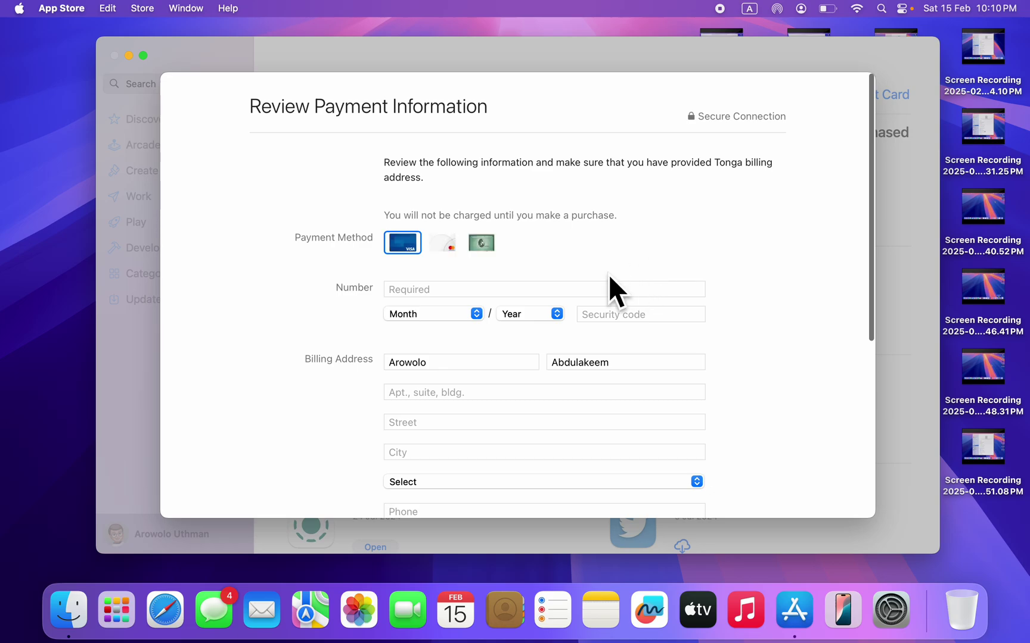
{"action": "scroll", "coordinate": [608, 274], "scroll_direction": "down", "scroll_amount": 3}
{"action": "scroll", "coordinate": [609, 274], "scroll_direction": "up", "scroll_amount": 3}
{"action": "scroll", "coordinate": [608, 275], "scroll_direction": "down", "scroll_amount": 5}
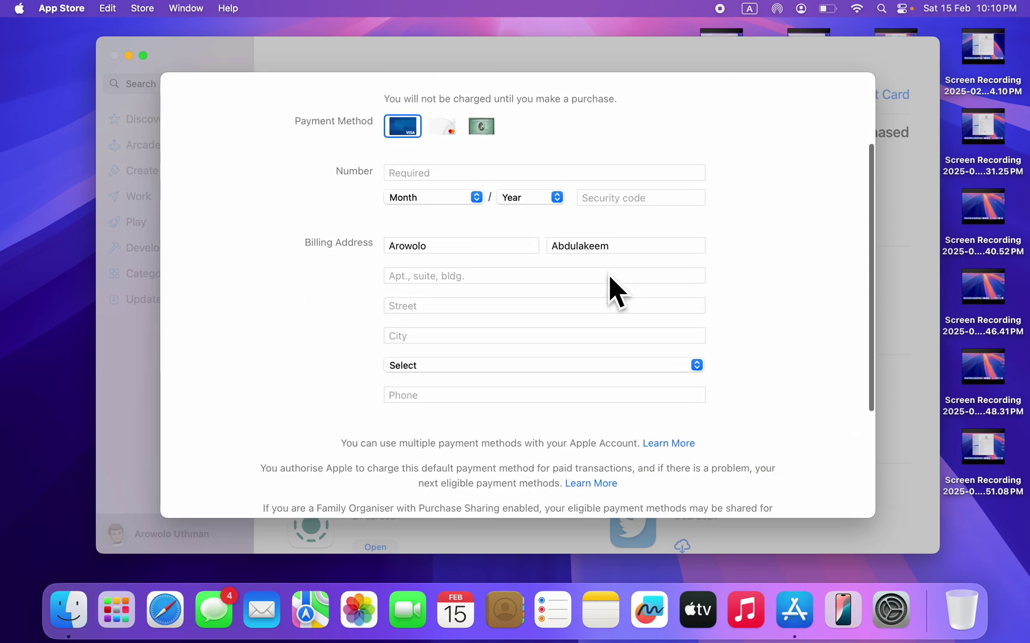
{"action": "scroll", "coordinate": [609, 274], "scroll_direction": "down", "scroll_amount": 5}
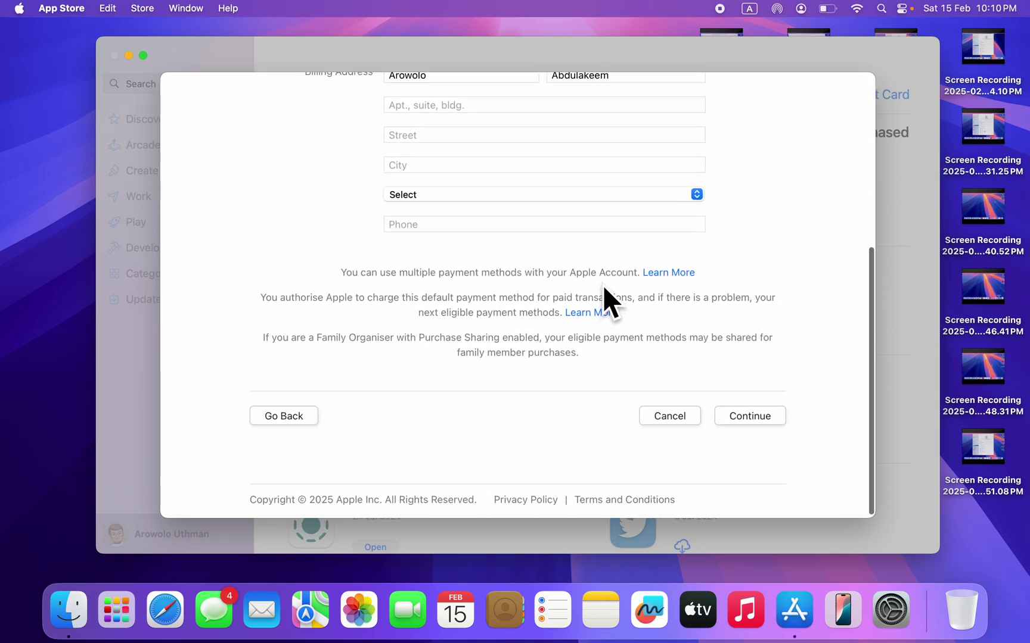
{"action": "scroll", "coordinate": [602, 284], "scroll_direction": "up", "scroll_amount": 5}
{"action": "scroll", "coordinate": [602, 285], "scroll_direction": "up", "scroll_amount": 5}
{"action": "scroll", "coordinate": [603, 285], "scroll_direction": "down", "scroll_amount": 3}
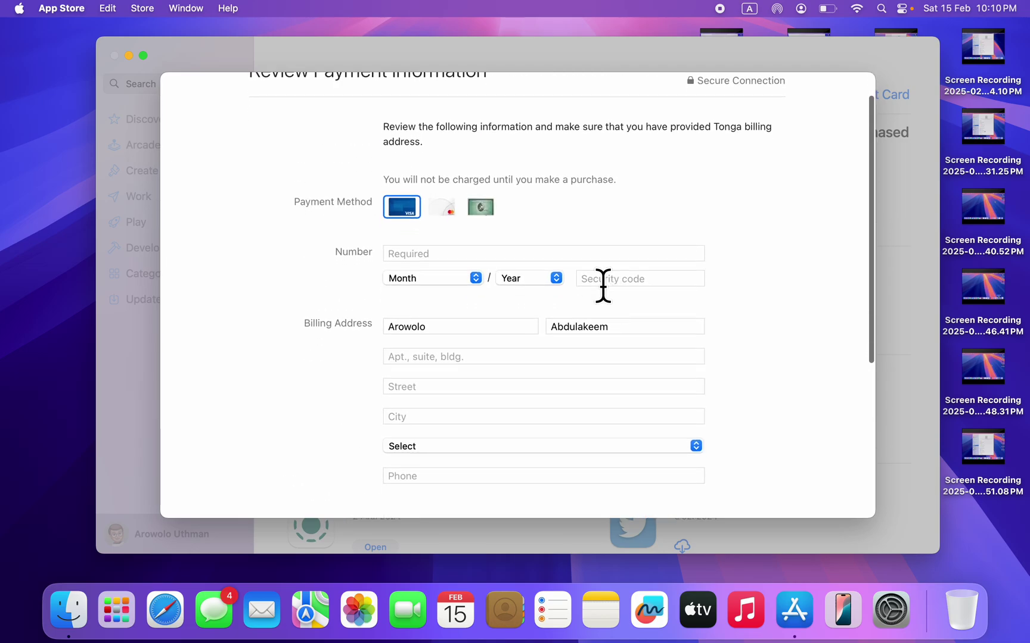
{"action": "scroll", "coordinate": [603, 284], "scroll_direction": "down", "scroll_amount": 3}
{"action": "scroll", "coordinate": [602, 284], "scroll_direction": "down", "scroll_amount": 5}
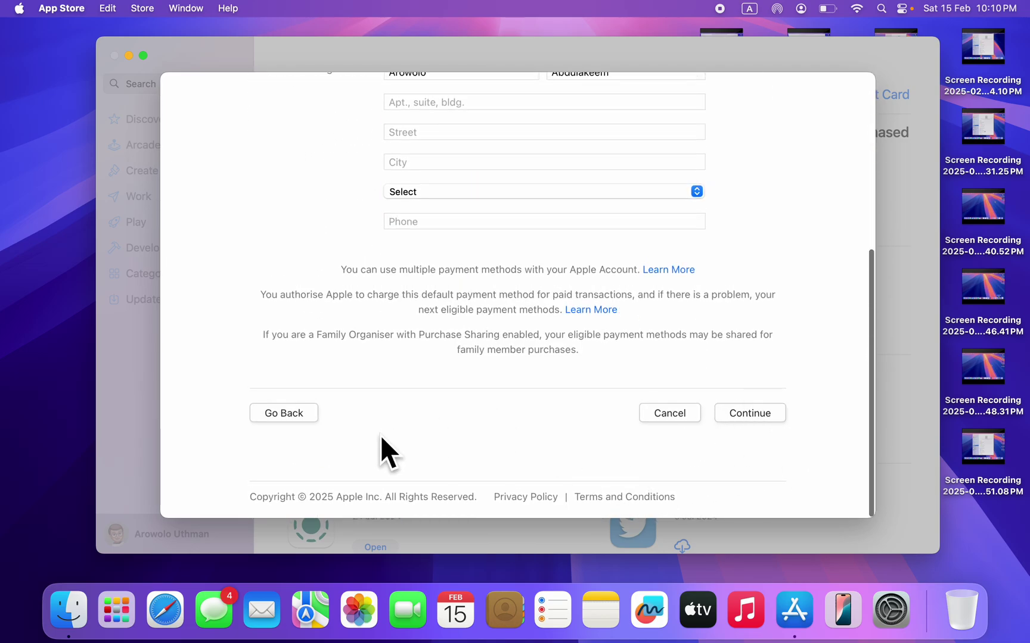
Step: Go back to country selection, reopen and close the Tonga popup, then cancel sign-in
{"action": "left_click", "coordinate": [283, 412]}
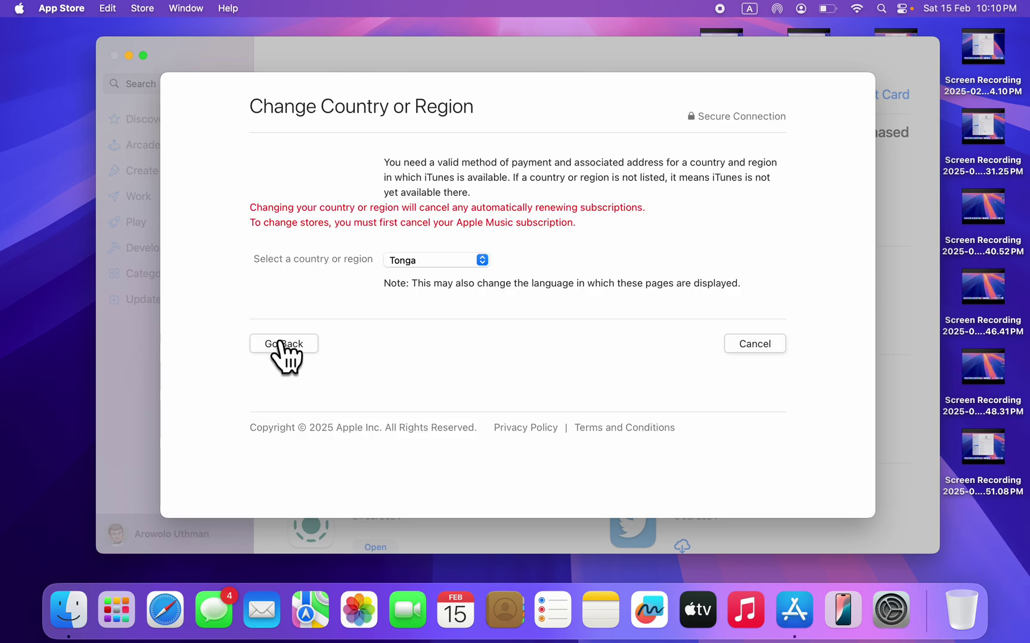
{"action": "left_click", "coordinate": [459, 258]}
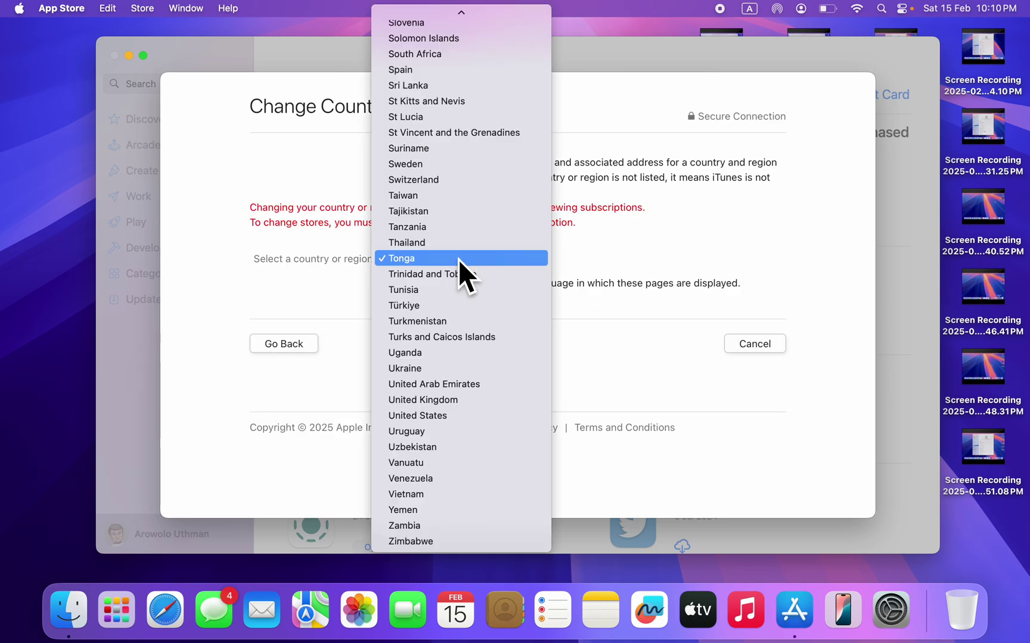
{"action": "scroll", "coordinate": [476, 183], "scroll_direction": "up", "scroll_amount": 3}
{"action": "scroll", "coordinate": [476, 184], "scroll_direction": "up", "scroll_amount": 5}
{"action": "left_click", "coordinate": [476, 184]}
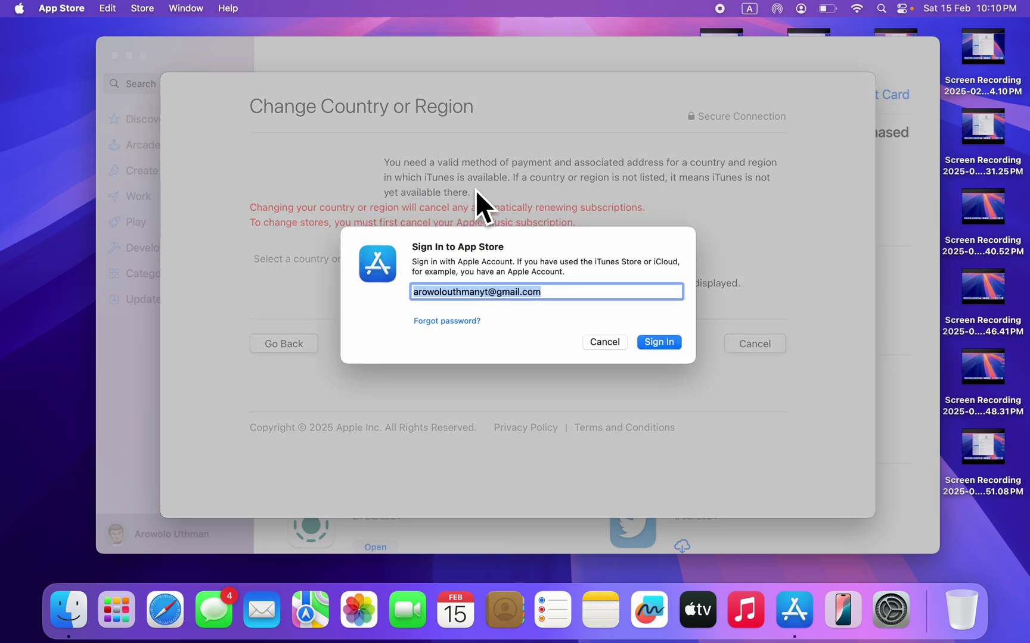
{"action": "left_click", "coordinate": [610, 343]}
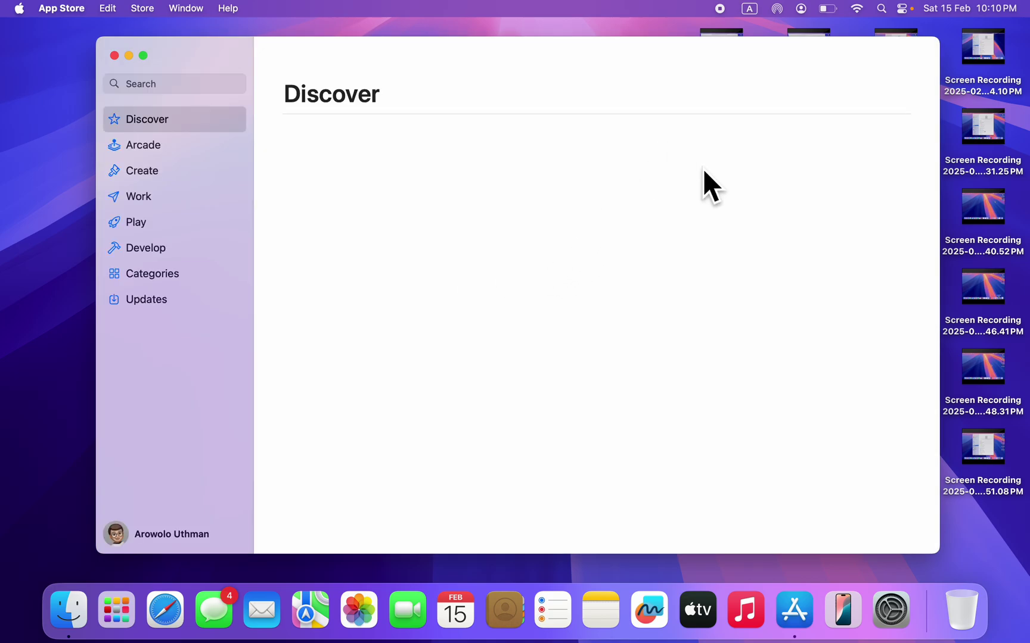